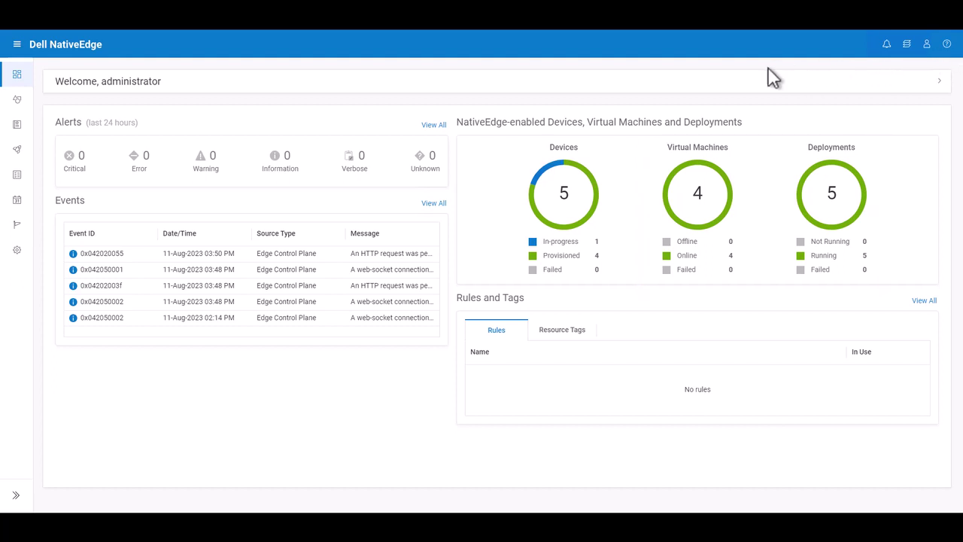
# Expand the Welcome cards and start a voucher upload for a connected, non air-gapped setup
pyautogui.click(135, 89)
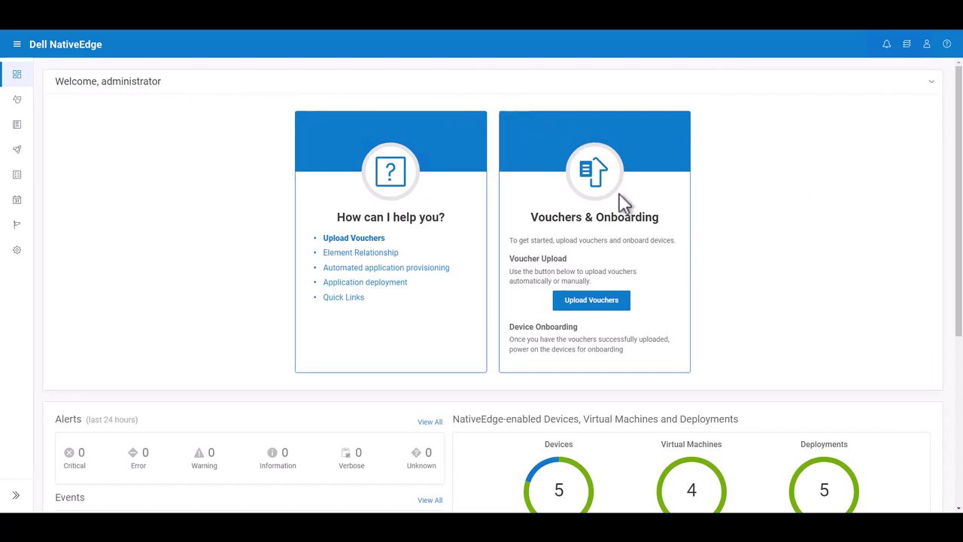
pyautogui.click(622, 303)
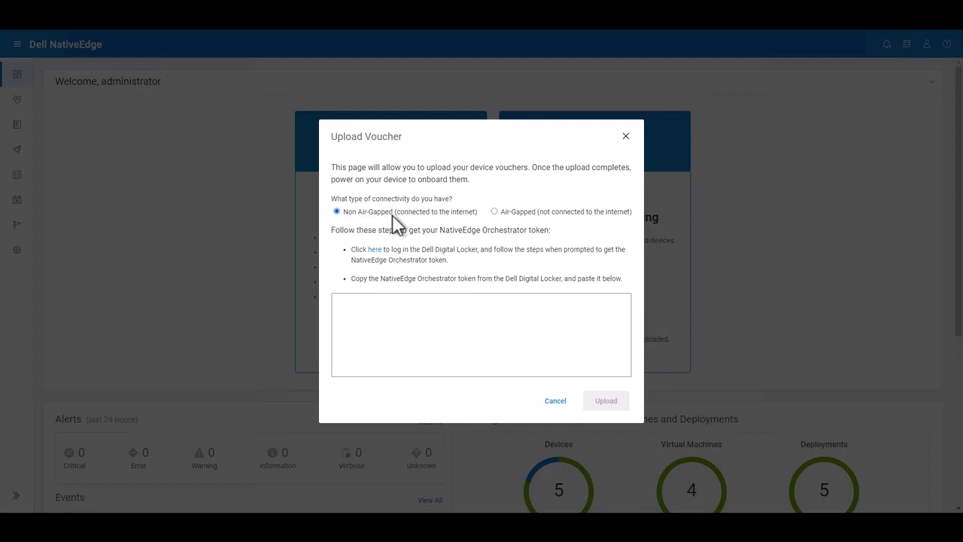
# Switch the Upload Voucher dialog to Air-Gapped connectivity to see the zip-file browse steps
pyautogui.click(494, 212)
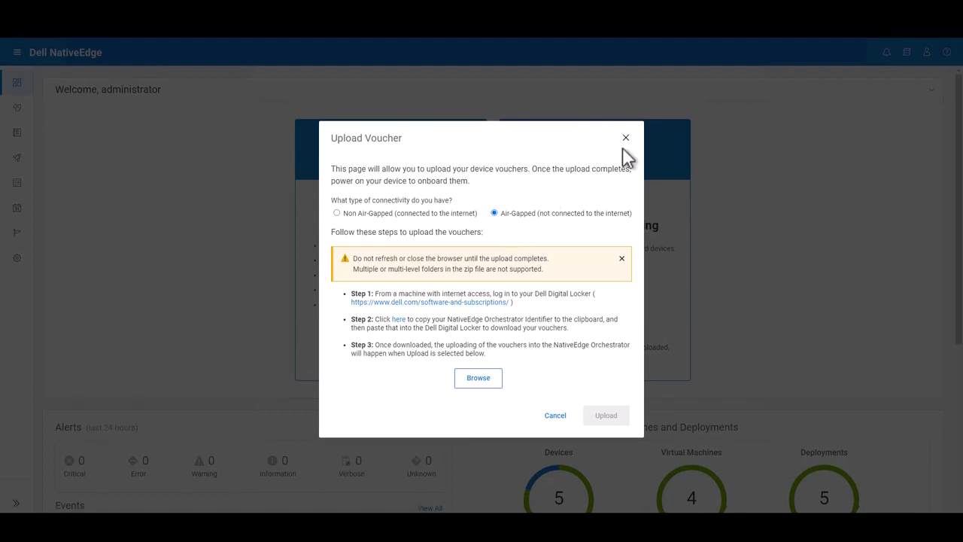
# Close the upload dialog, review the 5 uploaded vouchers under Settings > Entitlement, then return to the dashboard
pyautogui.click(626, 139)
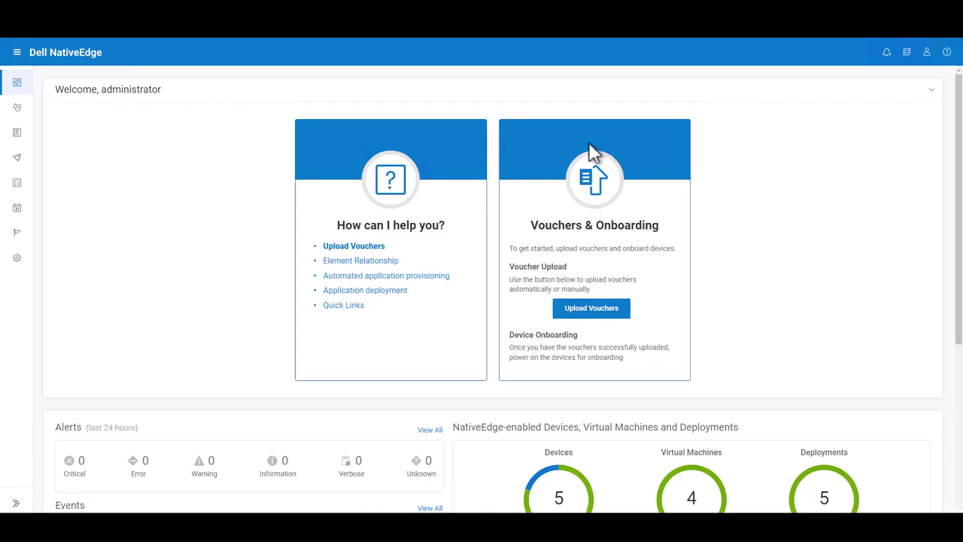
pyautogui.moveTo(21, 98)
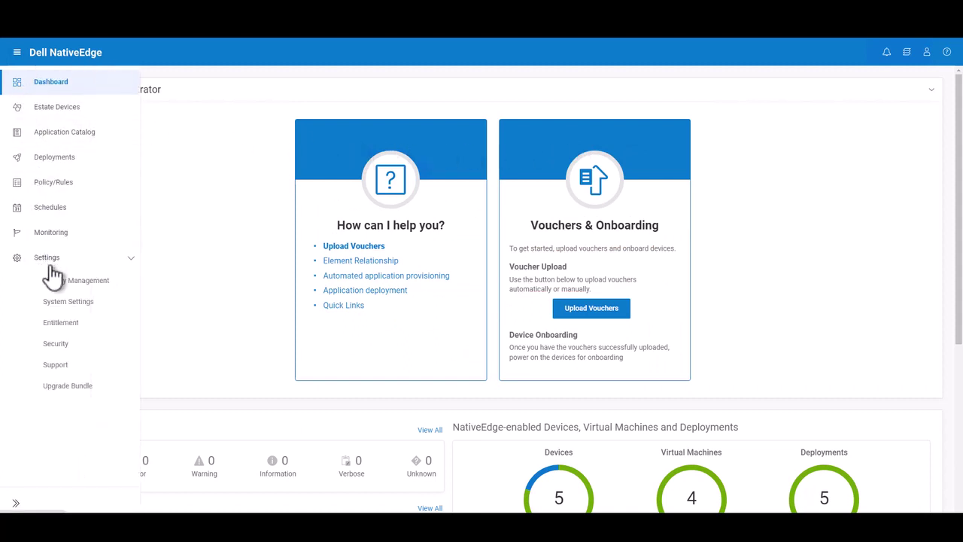
pyautogui.click(61, 325)
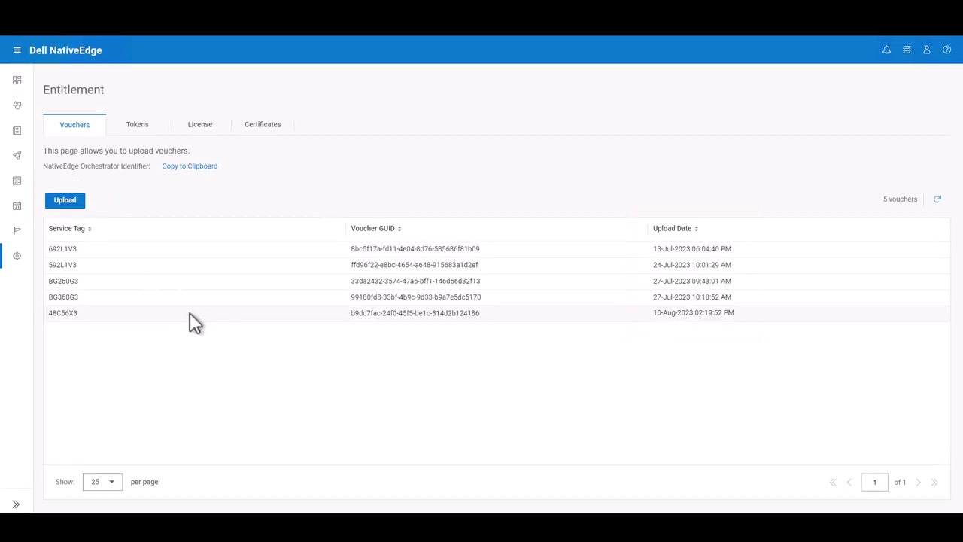
pyautogui.moveTo(18, 256)
pyautogui.click(53, 82)
# Check the Devices chart legend, then open the Estate Devices list of five devices
pyautogui.moveTo(555, 250)
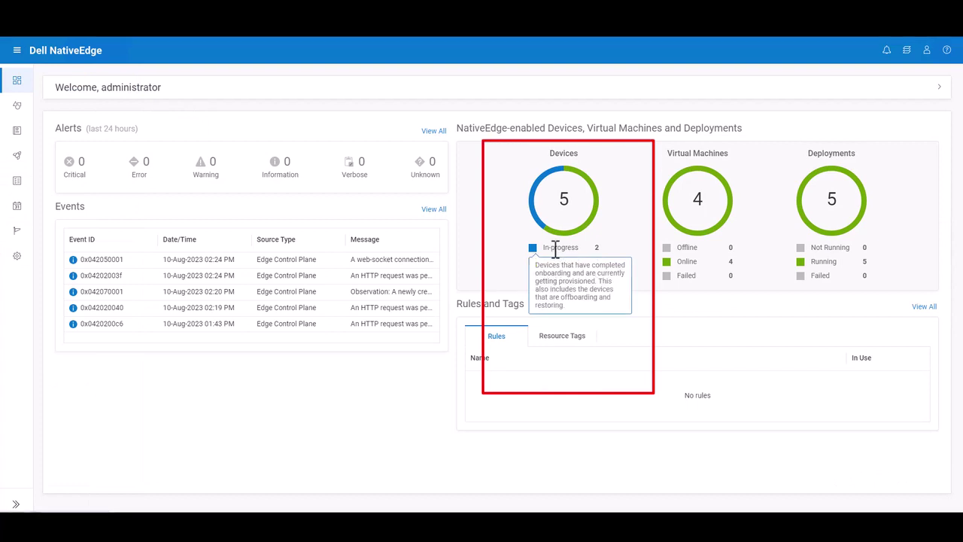
pyautogui.moveTo(557, 275)
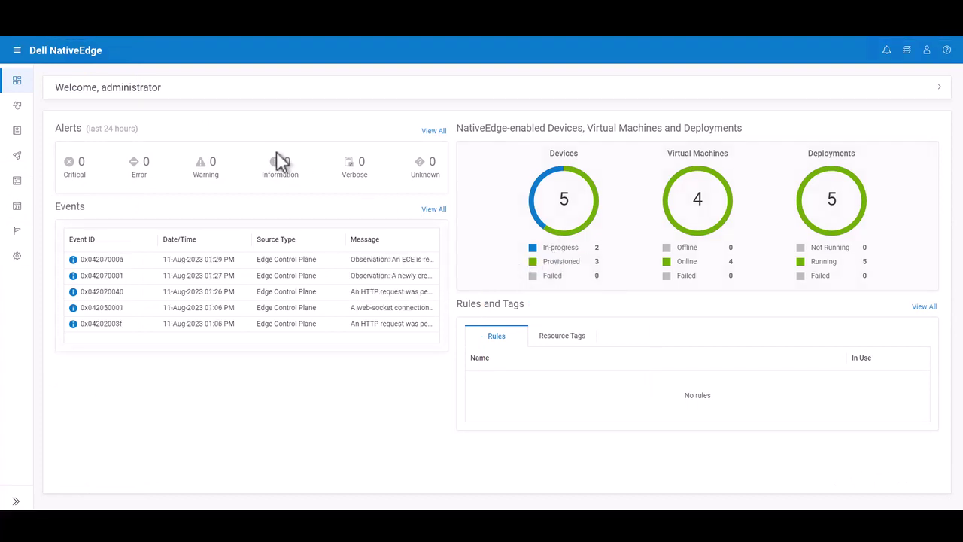
pyautogui.moveTo(11, 83)
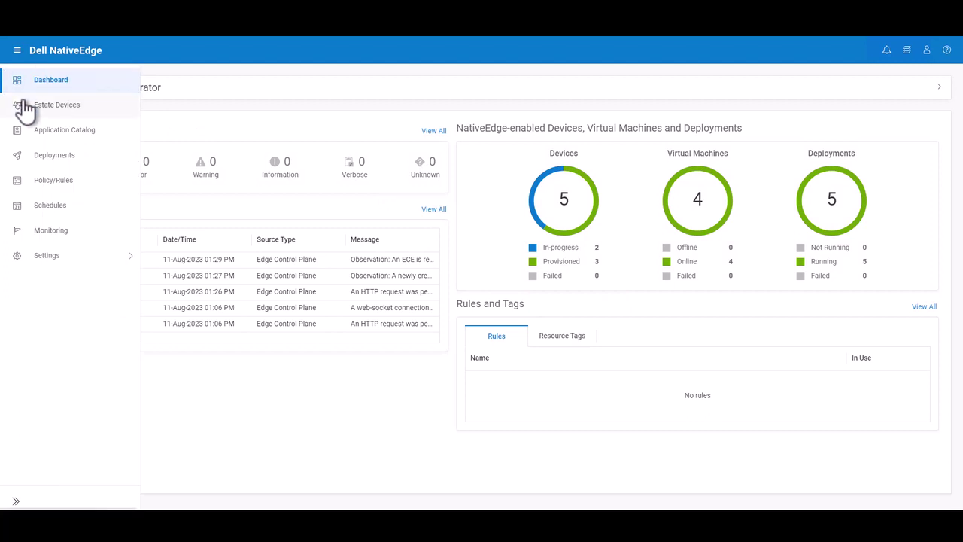
pyautogui.click(25, 108)
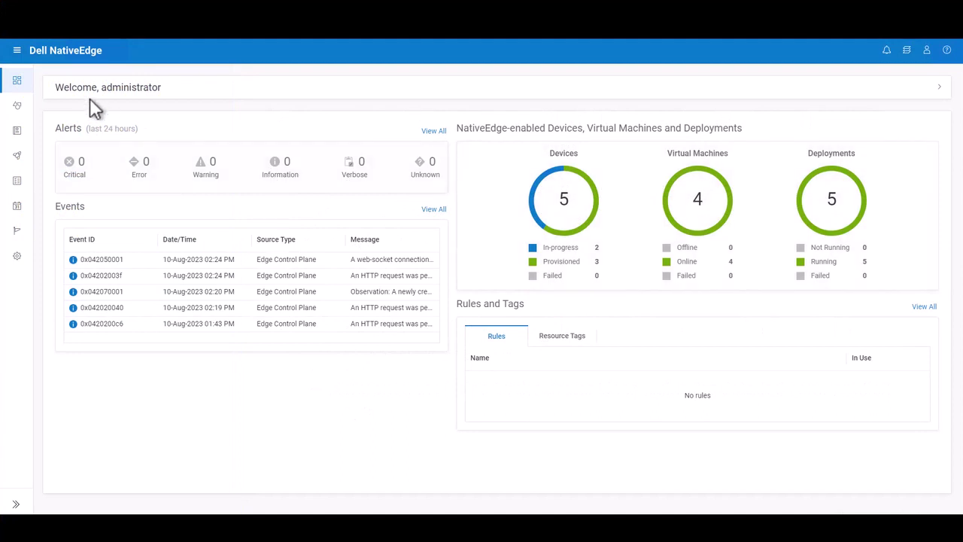
# Open device 48C56X3's details from Estate Devices: Provisioned, Connected at 192.168.28.174
pyautogui.moveTo(20, 80)
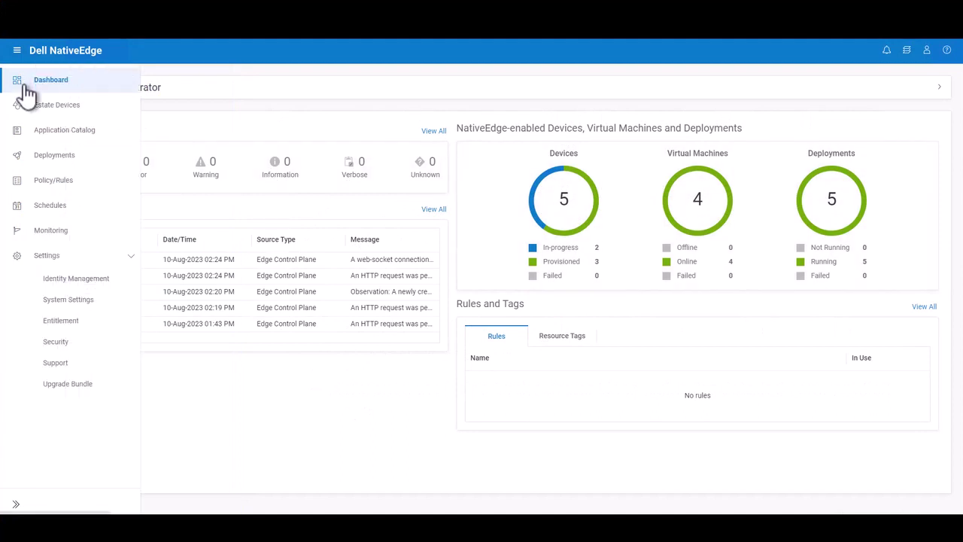
pyautogui.click(35, 109)
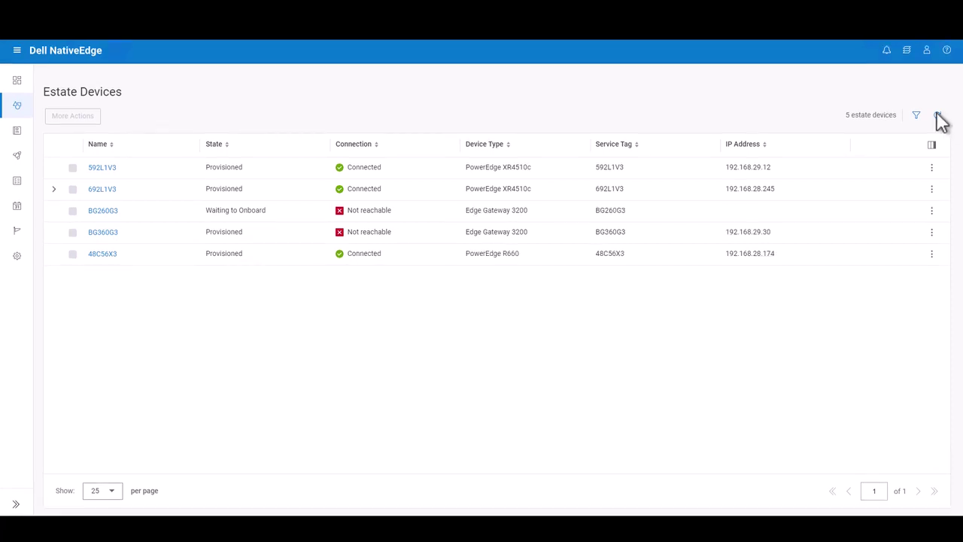
pyautogui.click(105, 255)
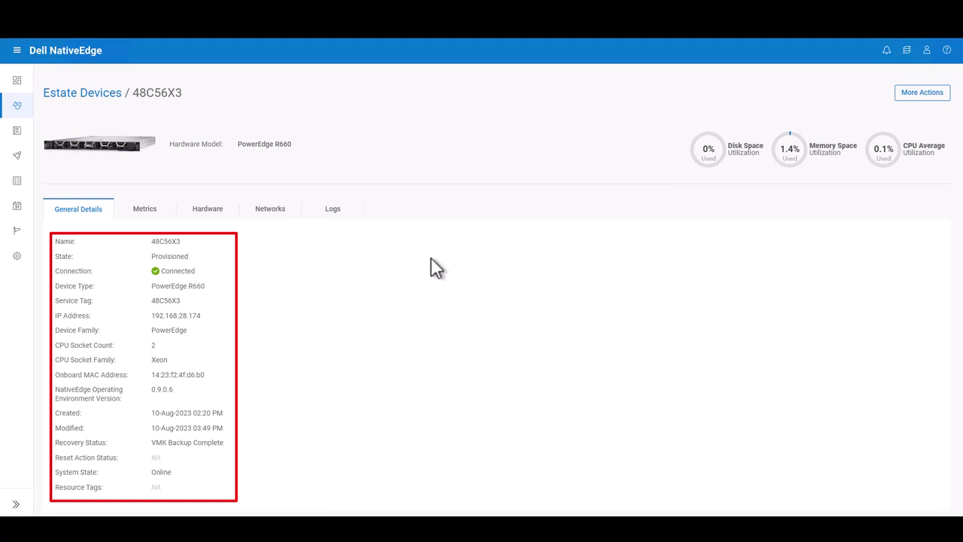
# Review 48C56X3's metrics, storage, peripherals, network adapters and actions, then return to Estate Devices
pyautogui.click(160, 216)
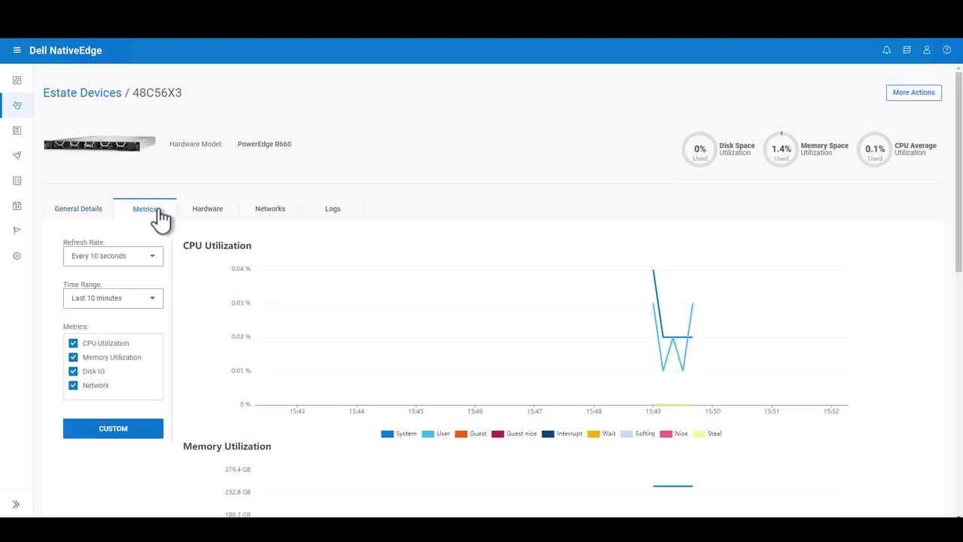
pyautogui.click(224, 214)
pyautogui.scroll(-1, 263, 267)
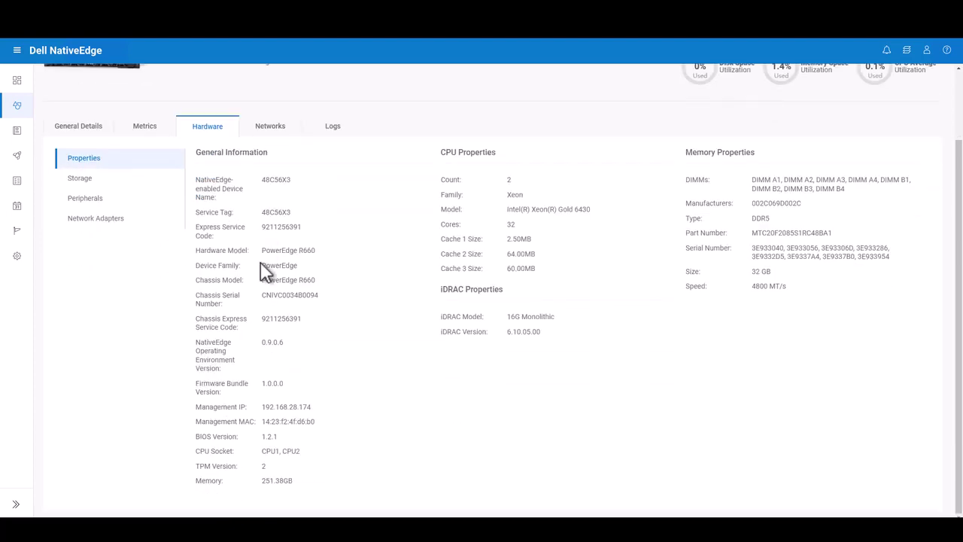
pyautogui.click(113, 177)
pyautogui.click(150, 286)
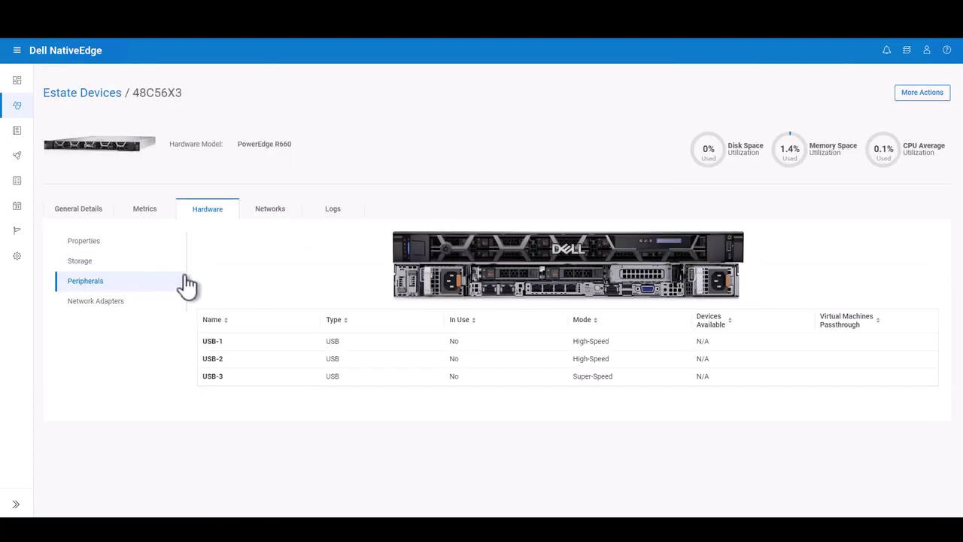
pyautogui.click(163, 305)
pyautogui.click(924, 96)
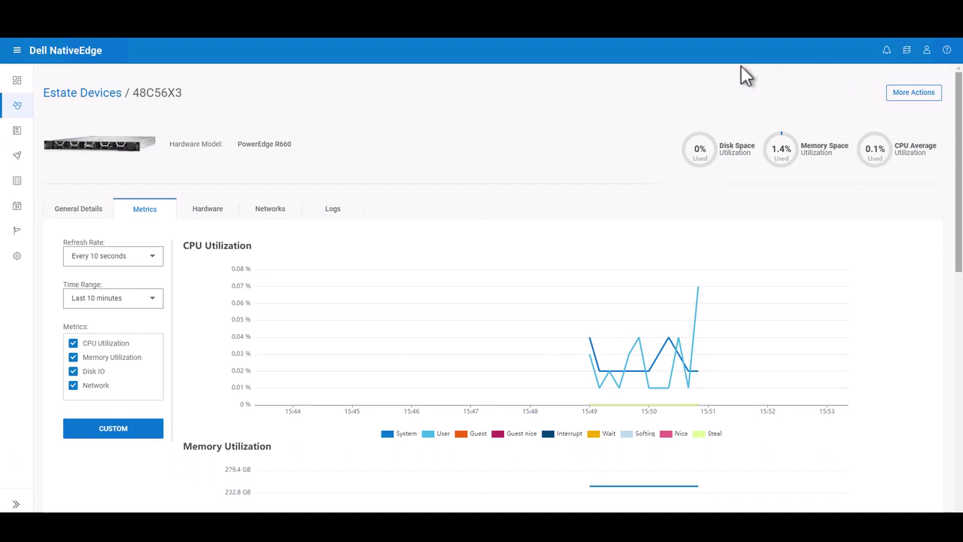
pyautogui.click(18, 106)
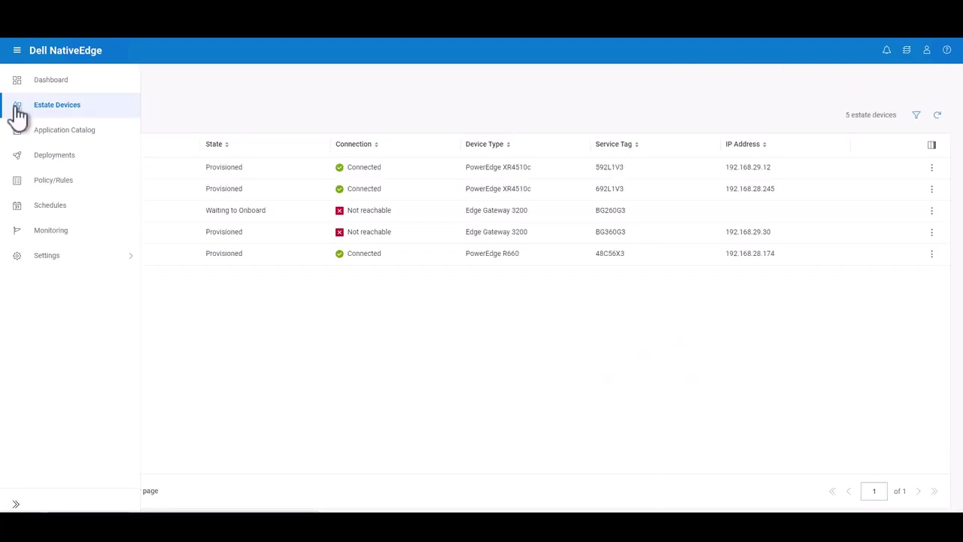
# Set the default policy's PowerEdge image to EdgeOS_PowerEdge_0.9.0.6_86b101c_848_prod.bin, leaving Gateway and OptiPlex unchanged
pyautogui.click(34, 182)
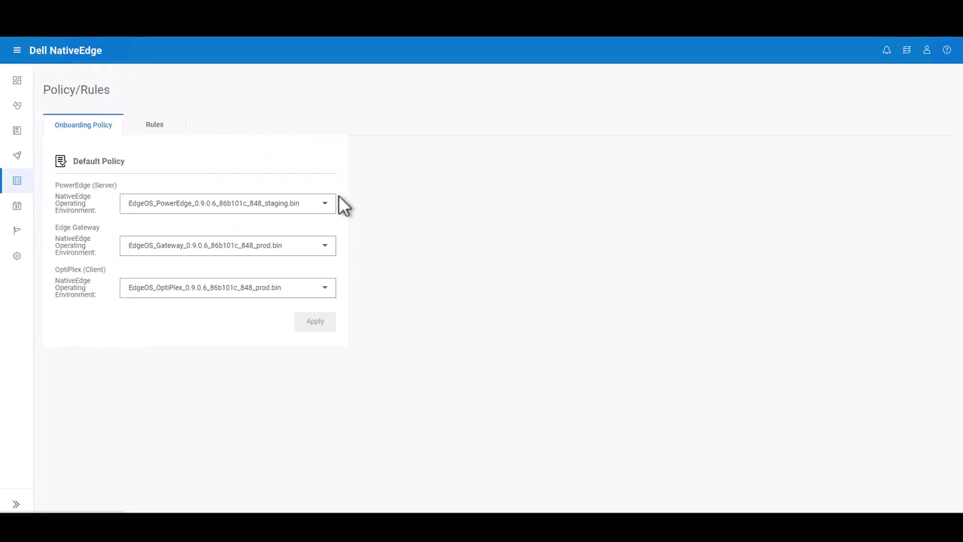
pyautogui.click(318, 205)
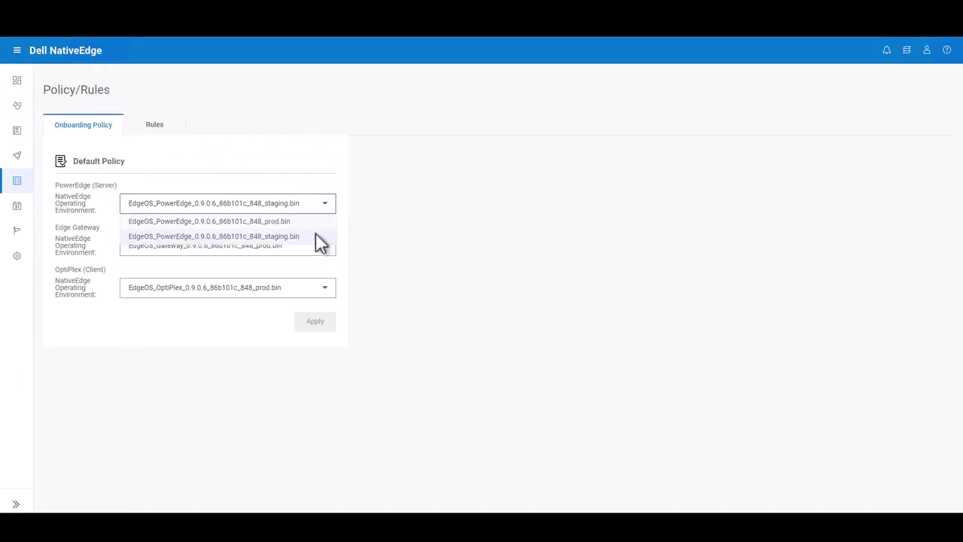
pyautogui.click(322, 221)
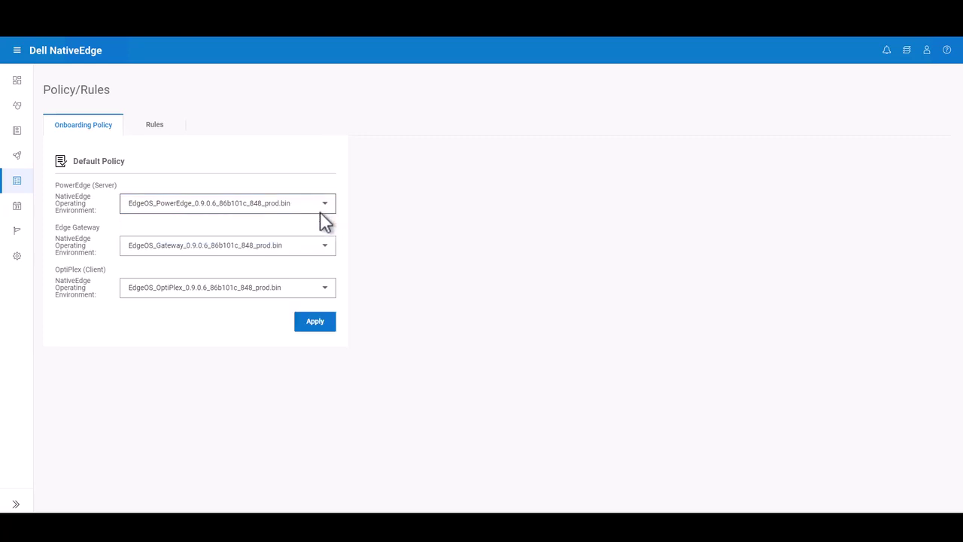
pyautogui.click(321, 246)
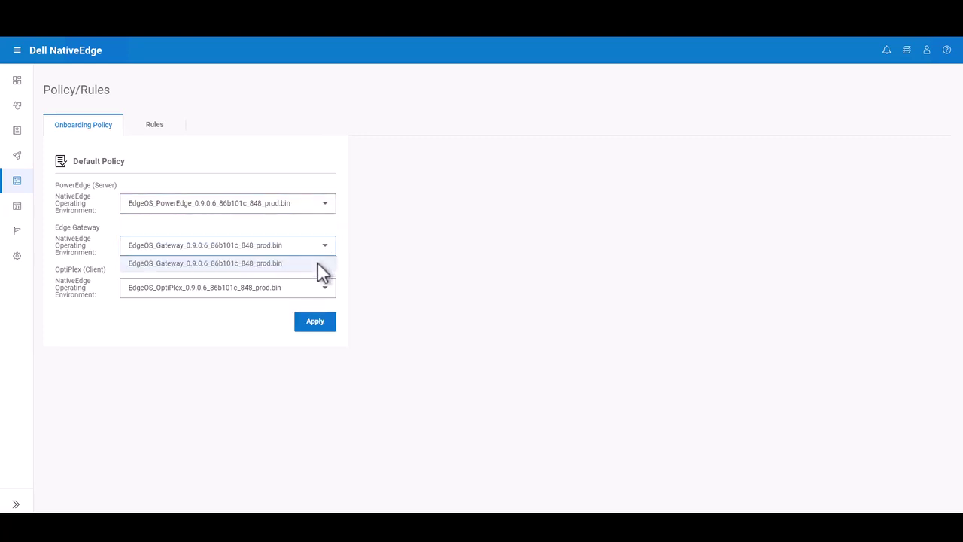
pyautogui.click(321, 291)
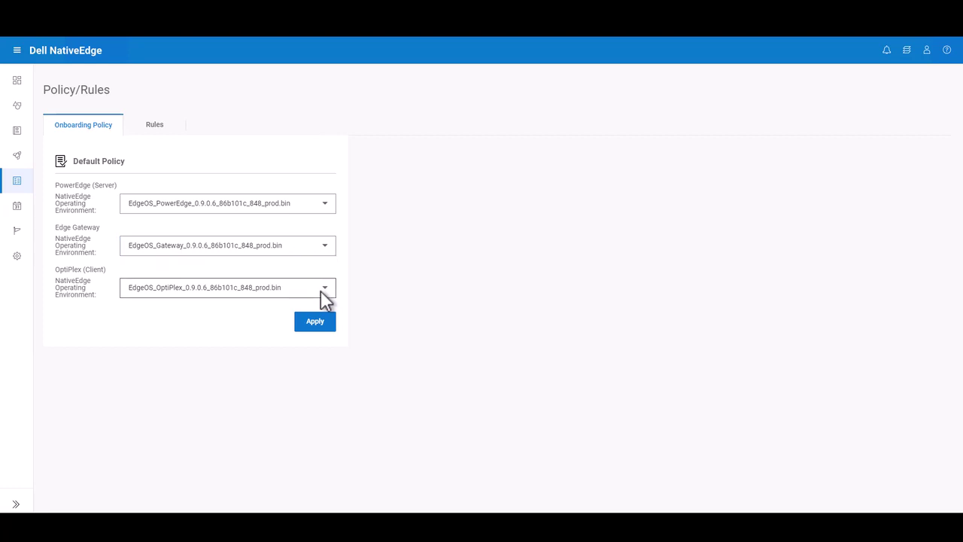
pyautogui.click(320, 291)
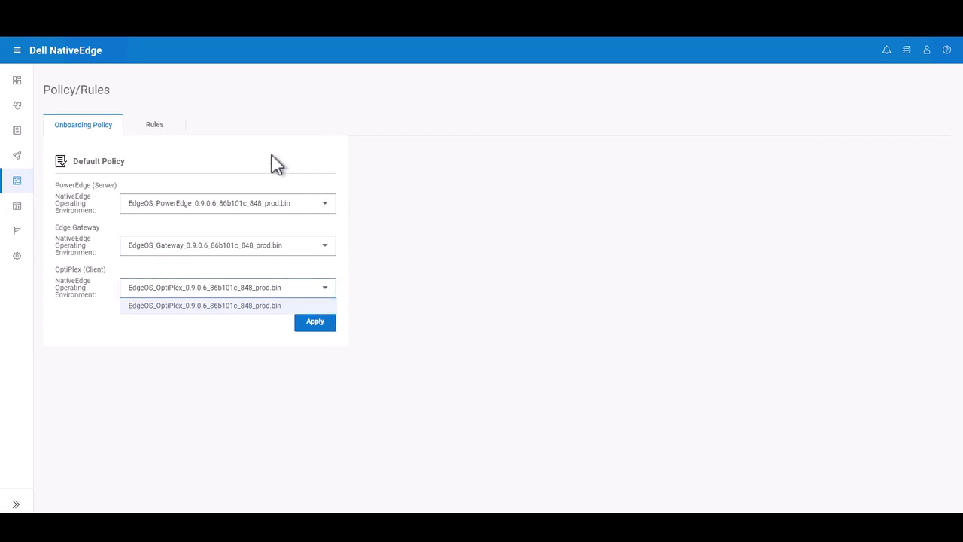
pyautogui.click(168, 126)
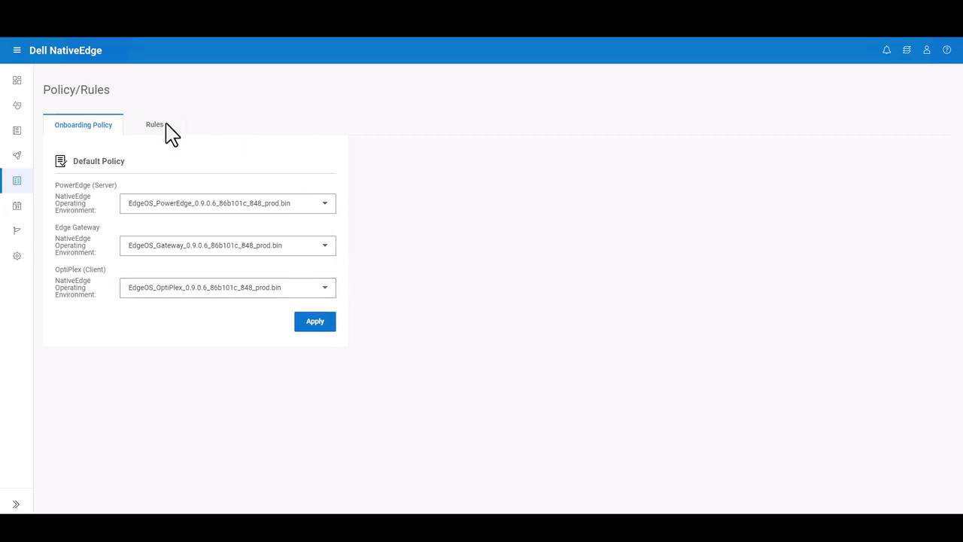
# Look over the Add Rule form on the Rules tab and close it without adding a rule
pyautogui.click(171, 133)
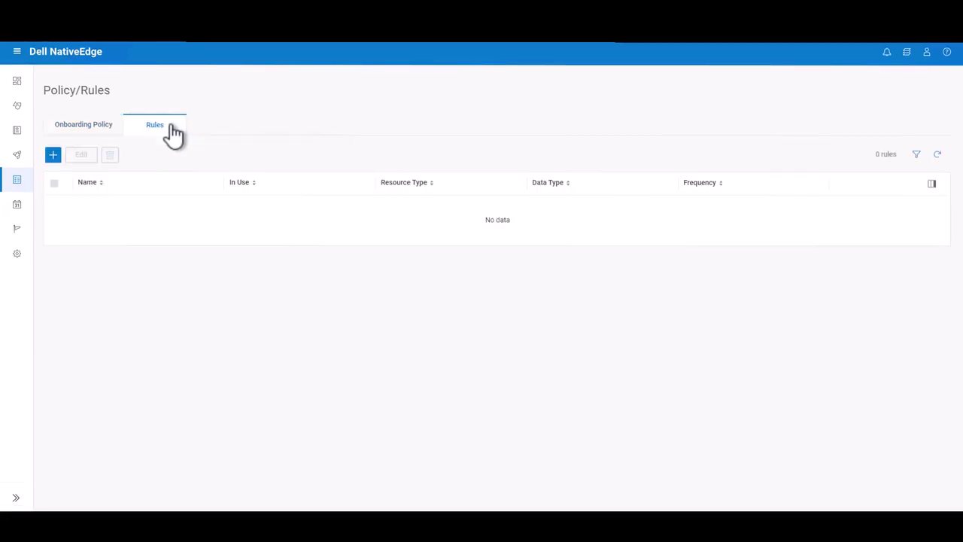
pyautogui.click(58, 155)
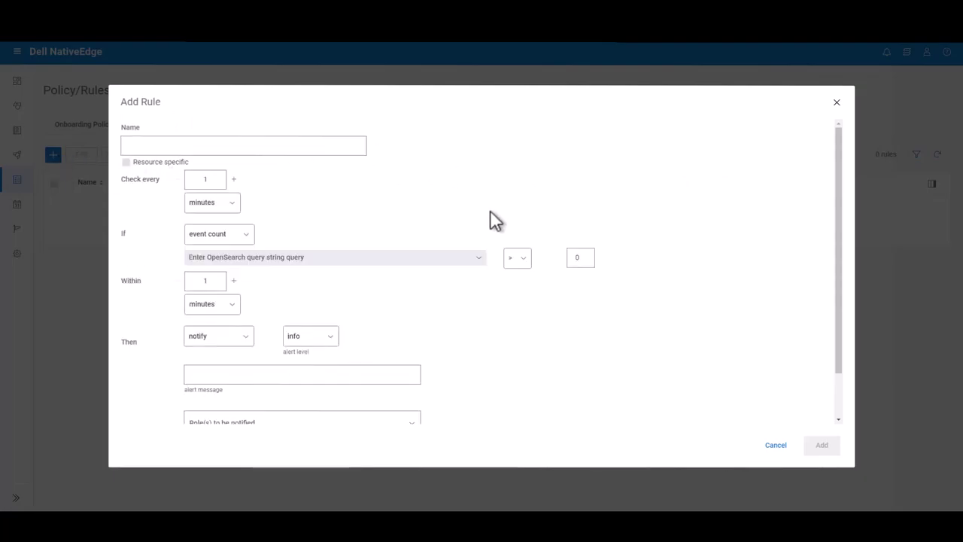
pyautogui.scroll(-2, 492, 211)
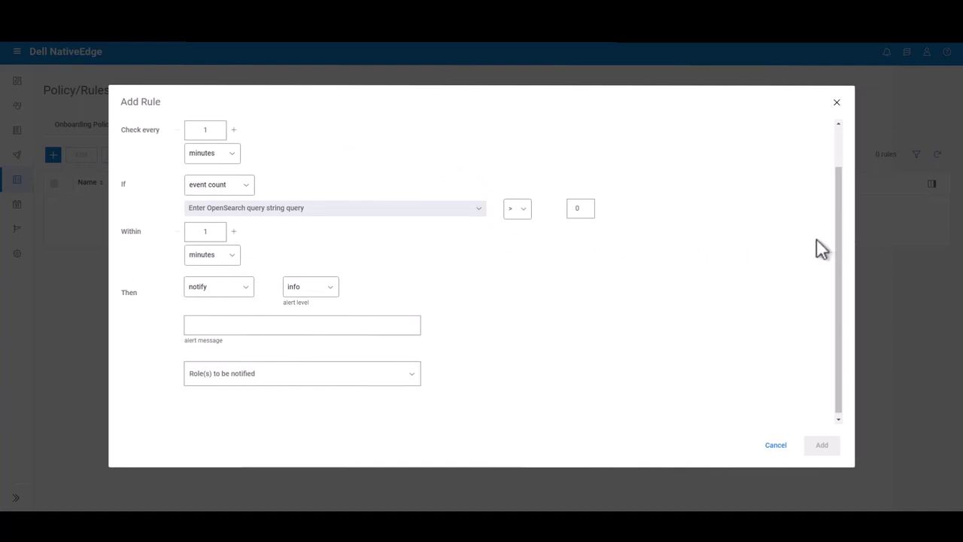
pyautogui.scroll(1, 816, 241)
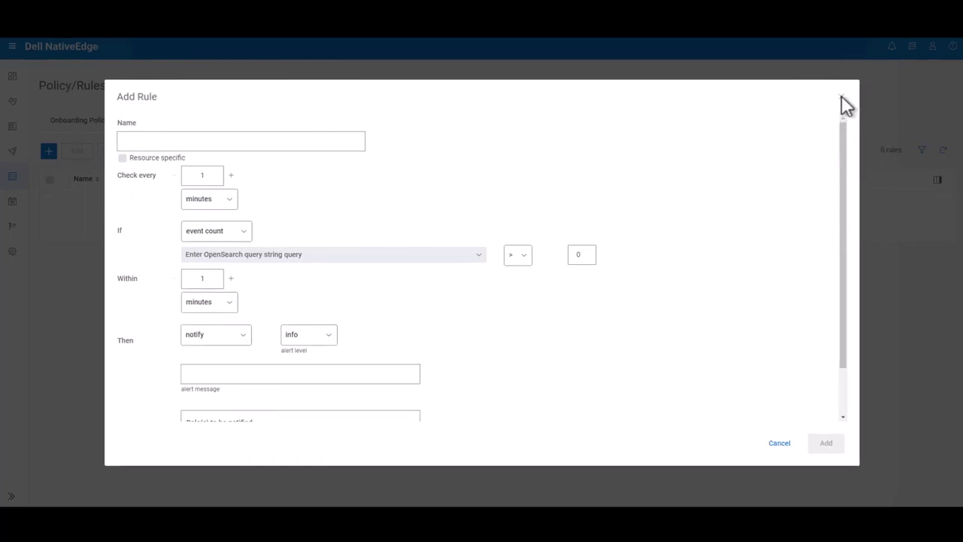
pyautogui.click(841, 95)
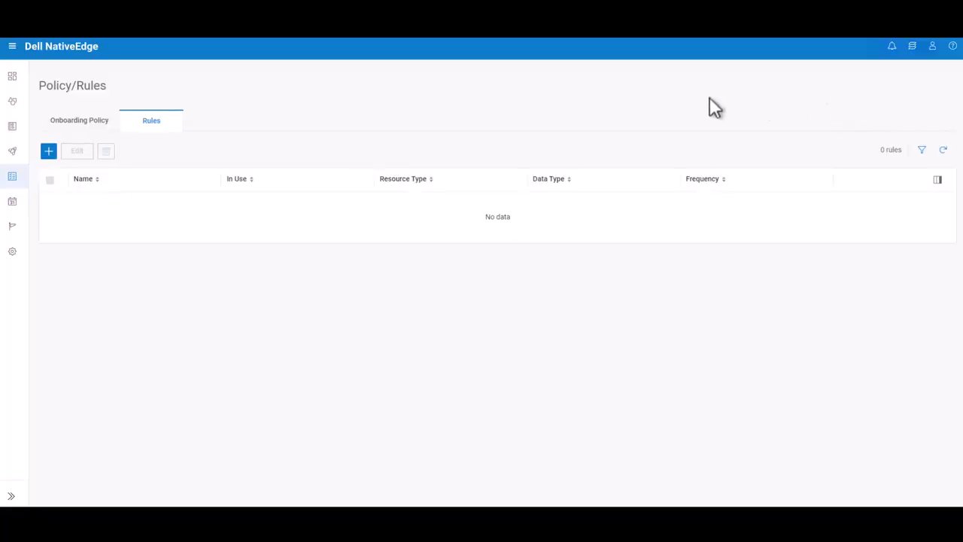
# Open Update Resource Tags for device 48C56X3 from its More Actions menu
pyautogui.click(30, 100)
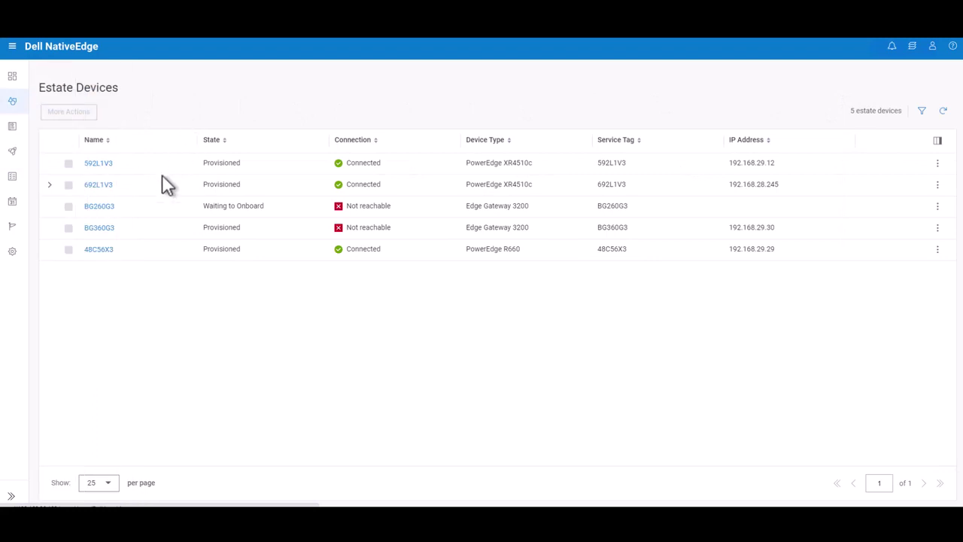
pyautogui.click(104, 249)
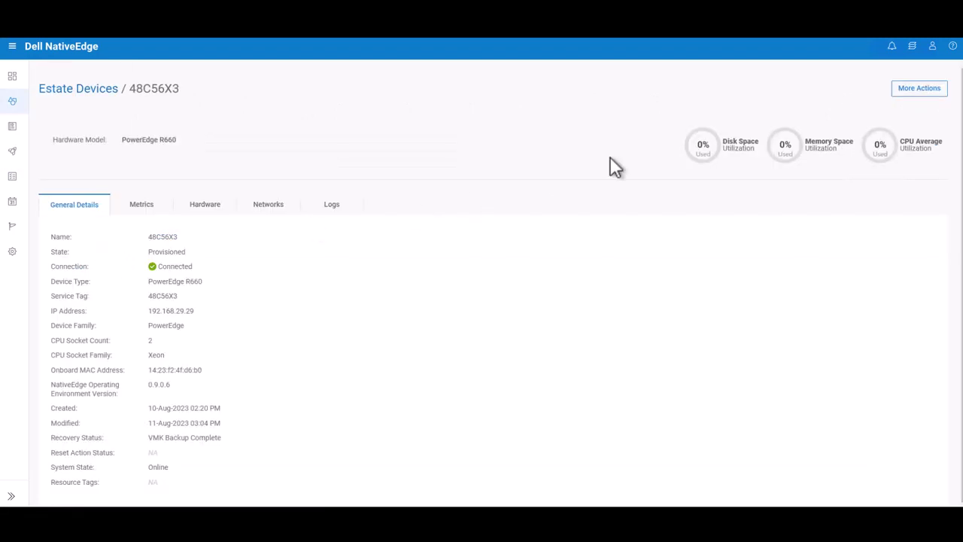
pyautogui.click(916, 90)
pyautogui.click(903, 228)
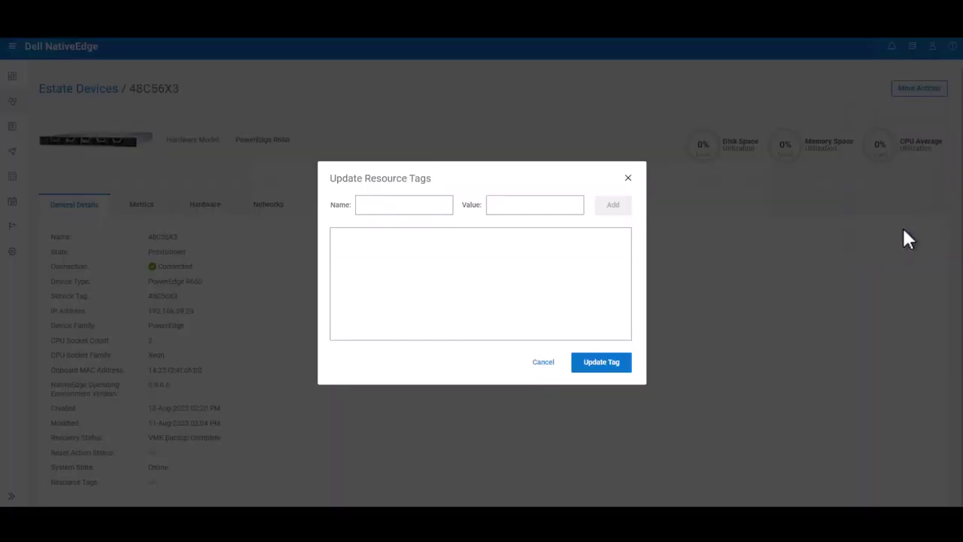
# Add the resource tag Location=Massachusetts to the device, then go back to the dashboard
pyautogui.click(493, 205)
pyautogui.click(424, 206)
pyautogui.write('Location')
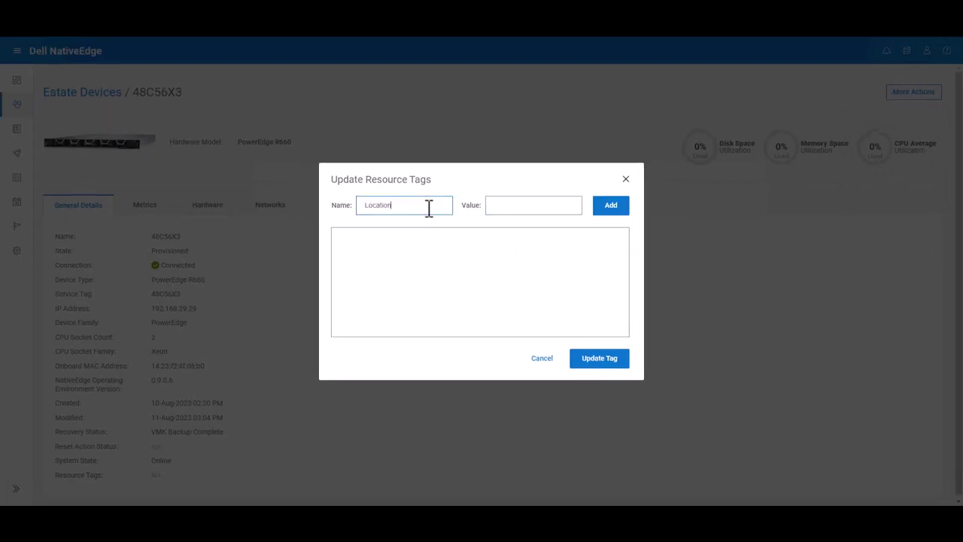
pyautogui.press('Tab')
pyautogui.write('Massachusetts')
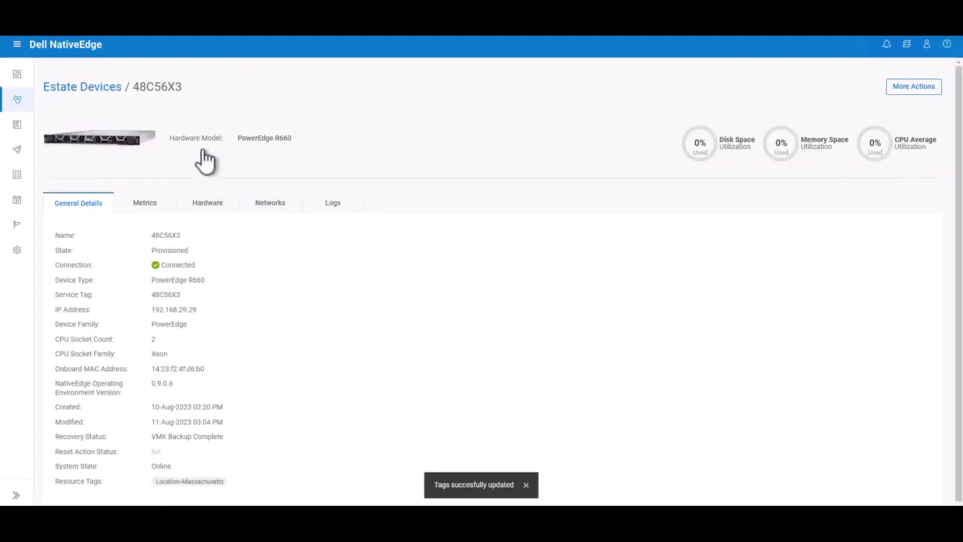
pyautogui.click(17, 75)
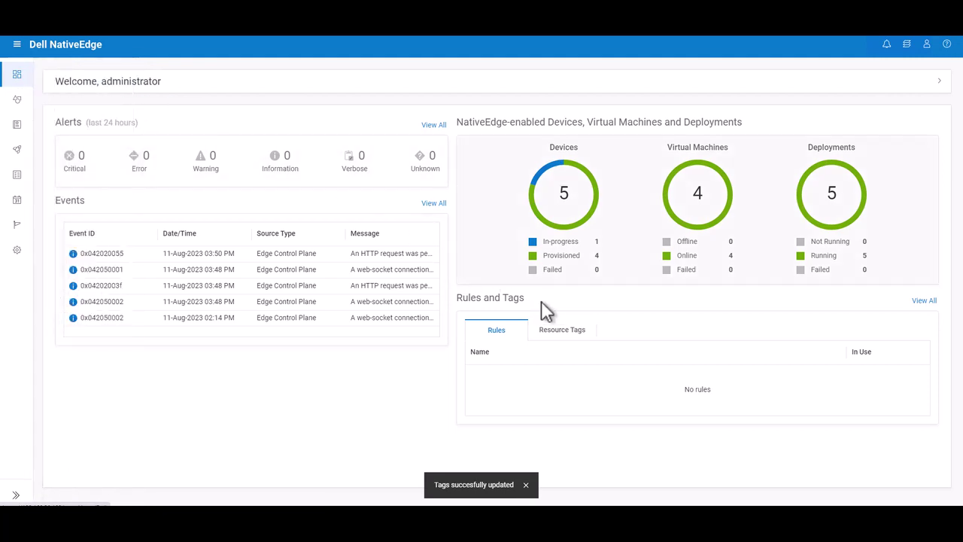
# Show the dashboard's Resource Tags tab: Location=Massachusetts count 4, Purpose=Point of Sale count 1
pyautogui.click(562, 332)
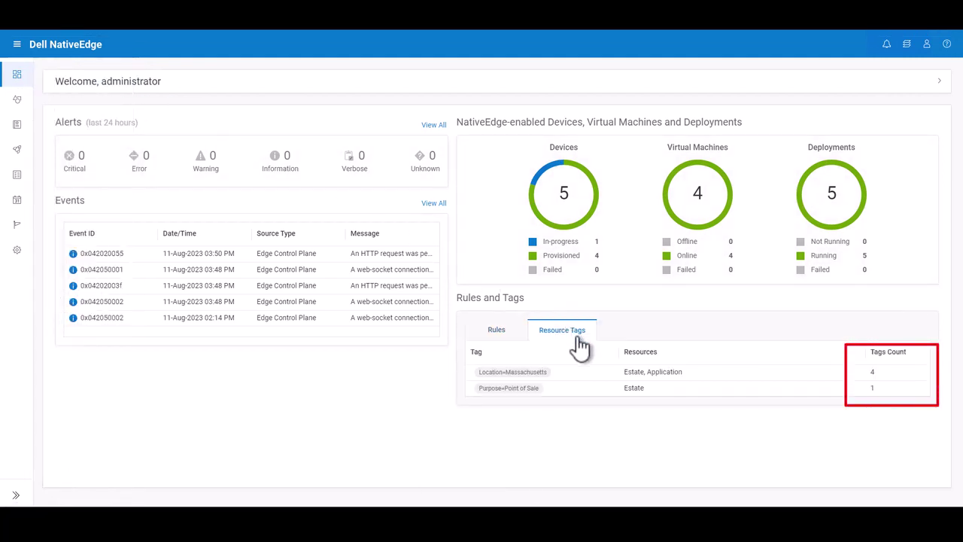